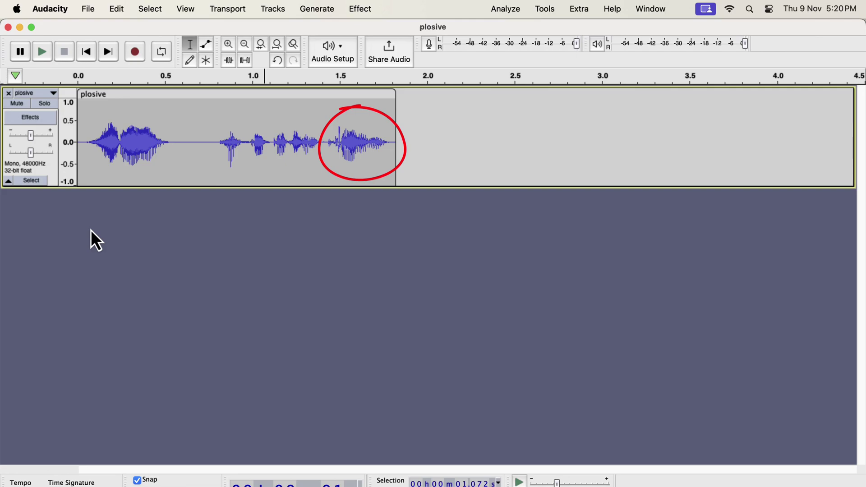
Play the whole recording, then zoom in and replay it from 0.770 s
click(83, 143)
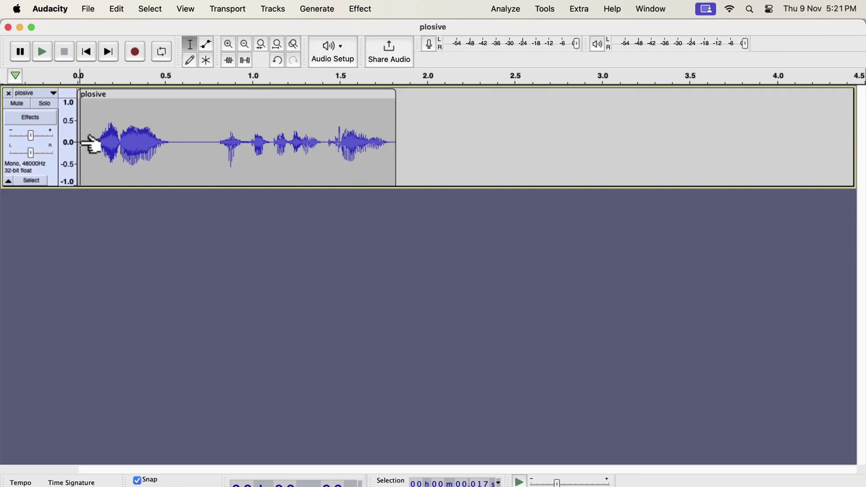
key(space)
ctrl+scroll(325, 148, up, 5)
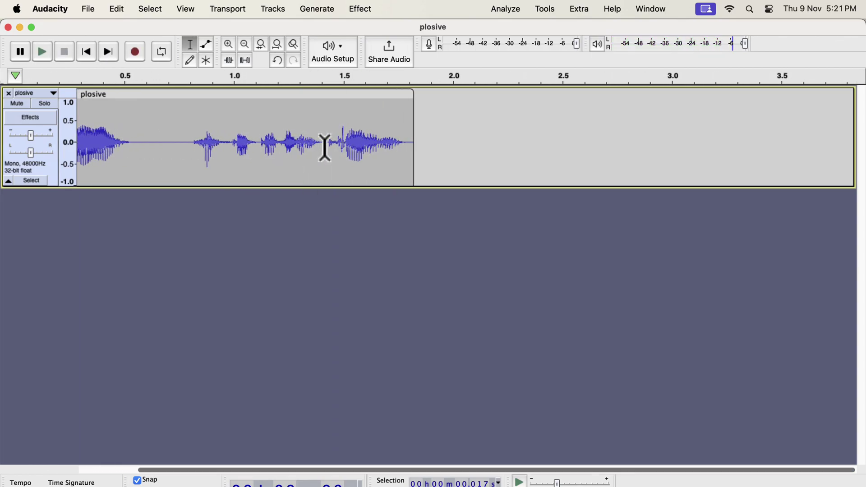
click(171, 126)
key(space)
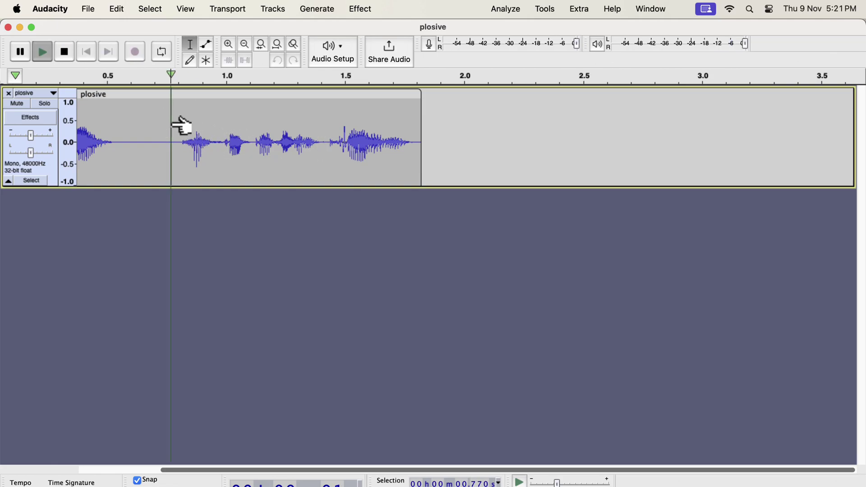
Select the last word from 1.417 s to the clip end and listen to it
click(325, 129)
drag(325, 128, 409, 160)
key(space)
key(space)
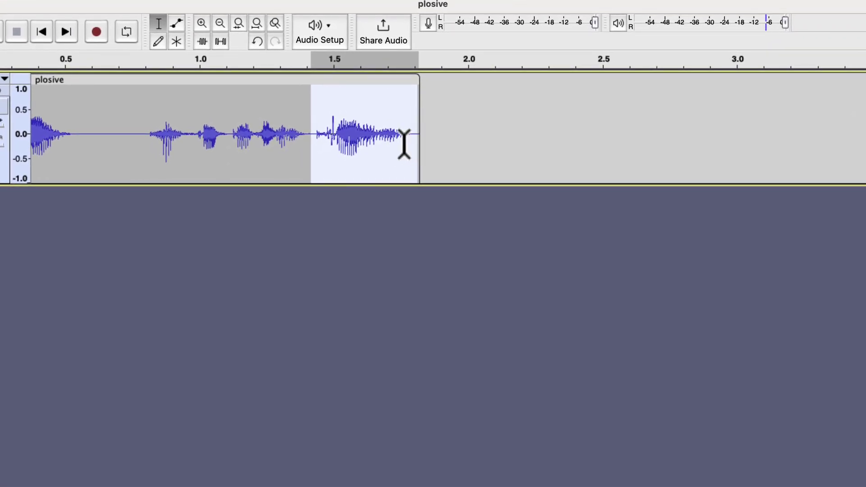
Audition the 1.43–1.5 s and 1.52–1.78 s stretches, ending with 1.41–1.47 s selected
click(335, 122)
drag(335, 122, 317, 122)
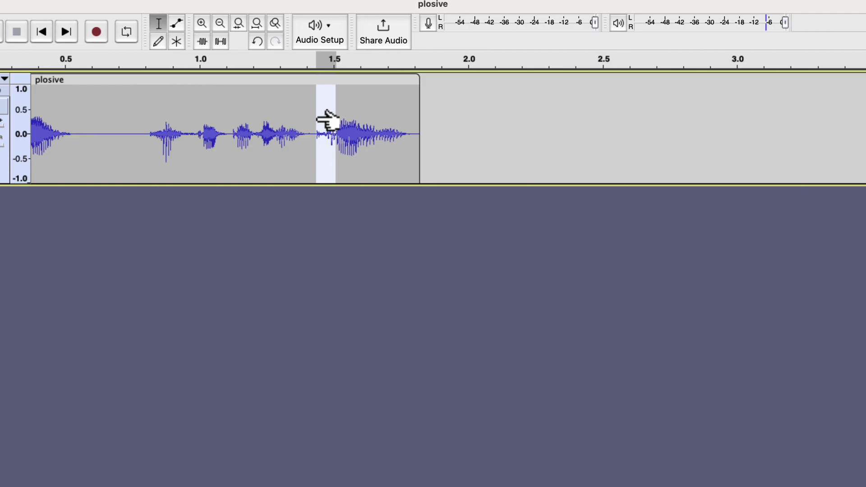
key(space)
key(space)
drag(336, 128, 406, 137)
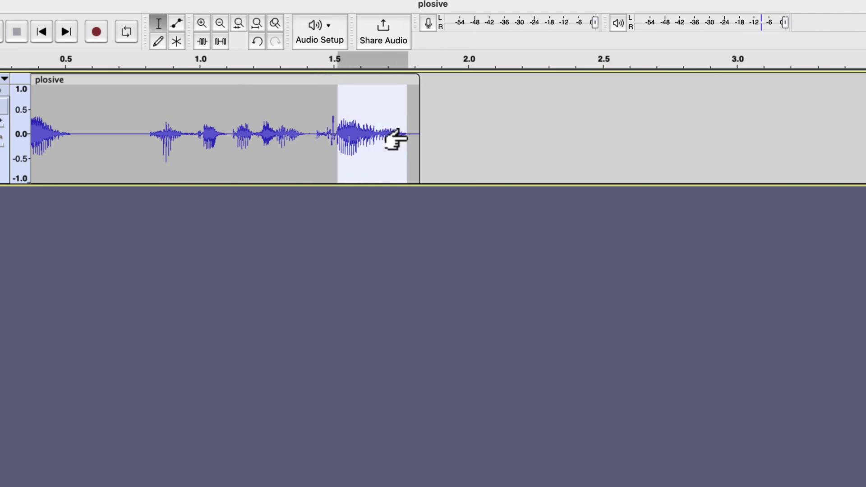
key(space)
key(space)
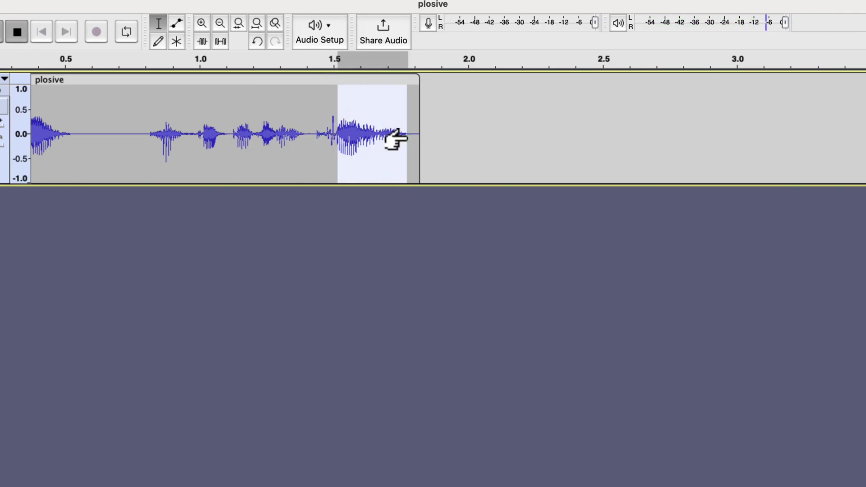
drag(309, 125, 335, 134)
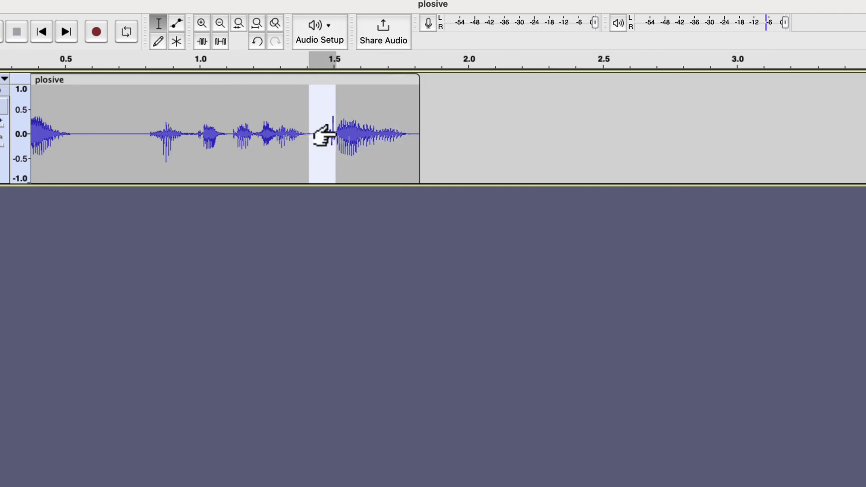
Zoom in closely around 1.50 s and audition the 1.474–1.497 s and 1.440–1.474 s stretches
scroll(327, 128, up, 3)
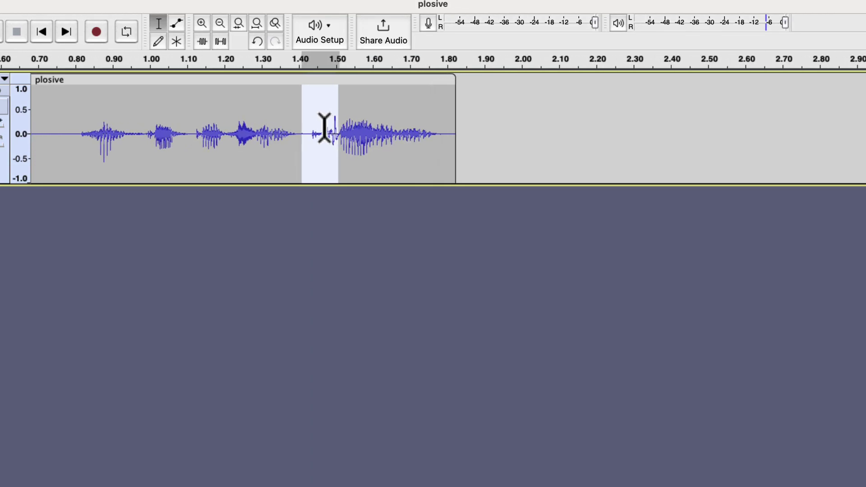
click(336, 143)
scroll(350, 151, up, 4)
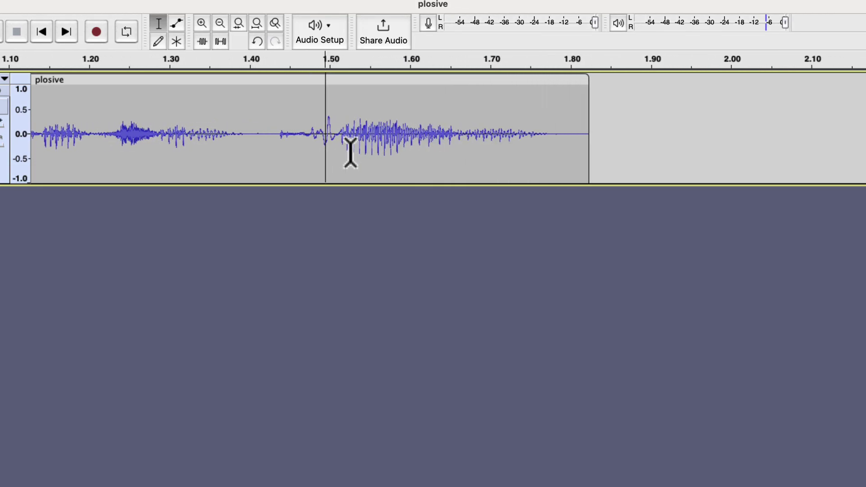
click(201, 24)
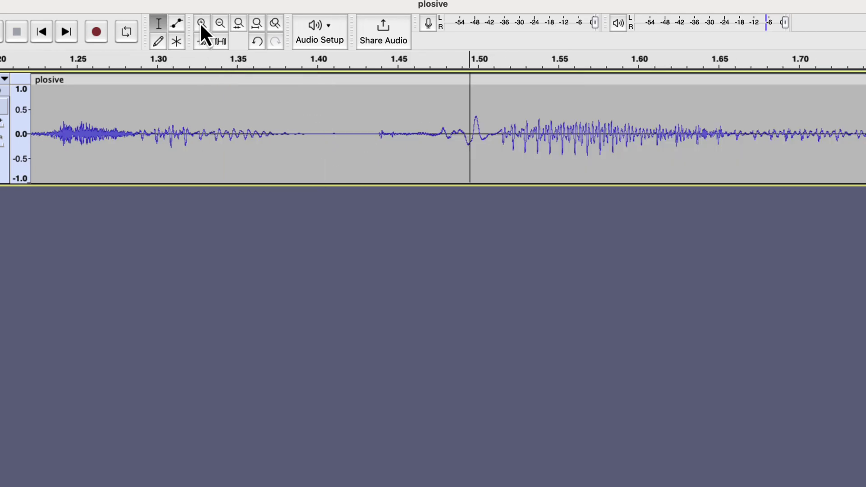
drag(441, 129, 491, 131)
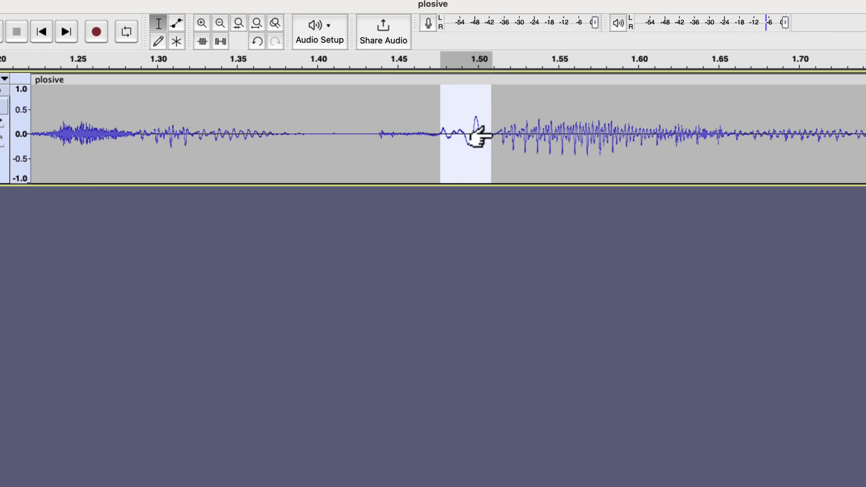
key(space)
drag(434, 132, 379, 125)
key(space)
Audition narrower slices (1.503–1.527 s, 1.455–1.508 s, 1.498–1.503 s), ending with the spike selected
key(space)
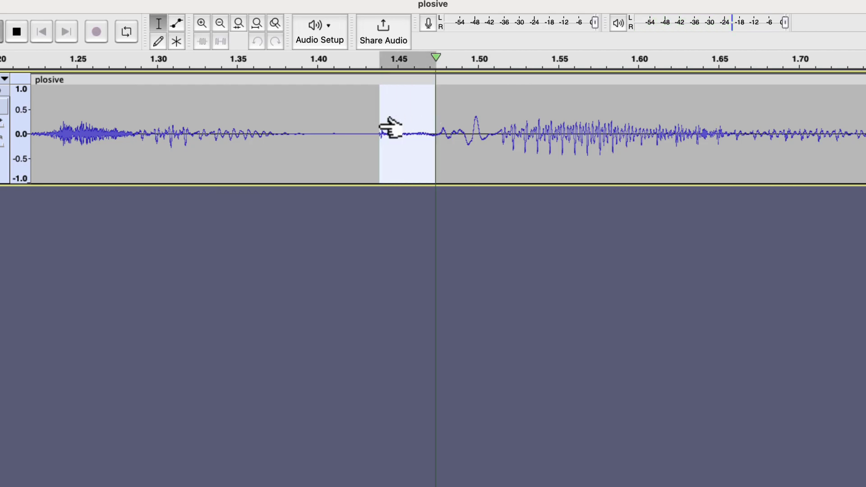
drag(487, 129, 525, 141)
key(space)
key(space)
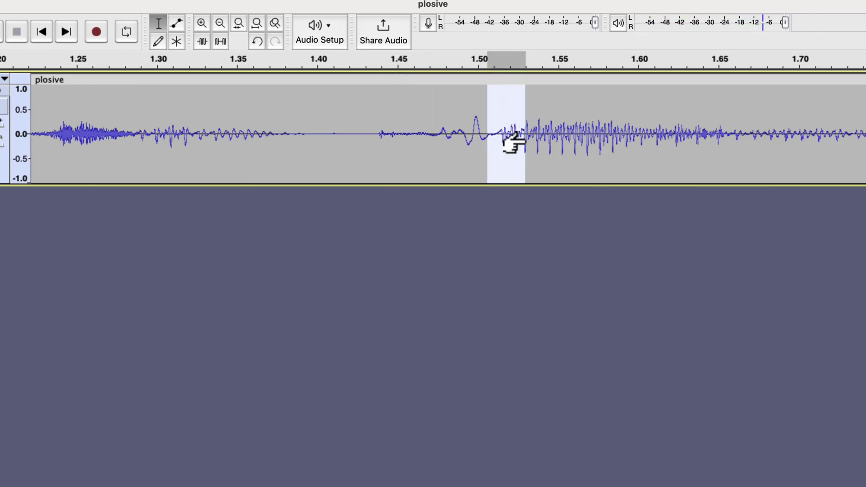
drag(439, 128, 495, 135)
key(space)
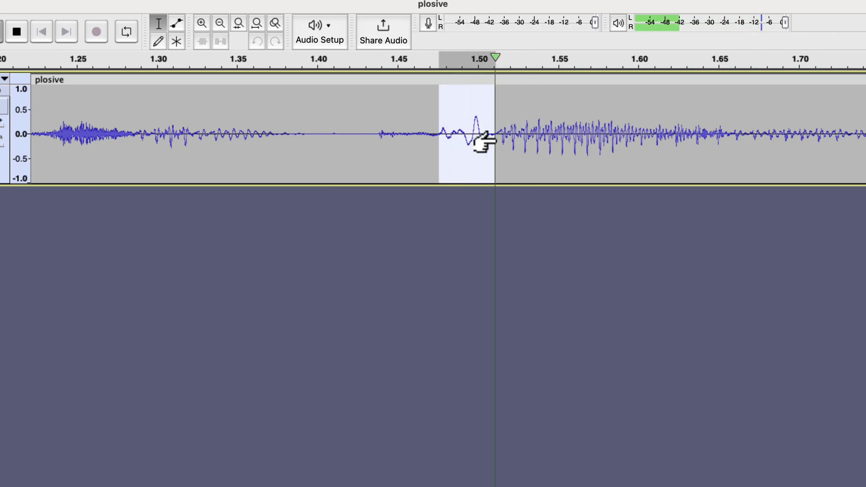
drag(471, 129, 482, 128)
key(space)
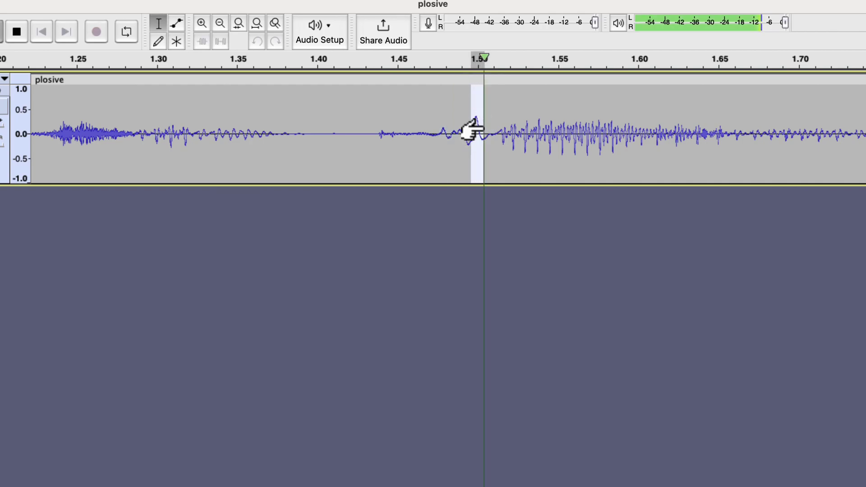
drag(457, 130, 488, 130)
key(space)
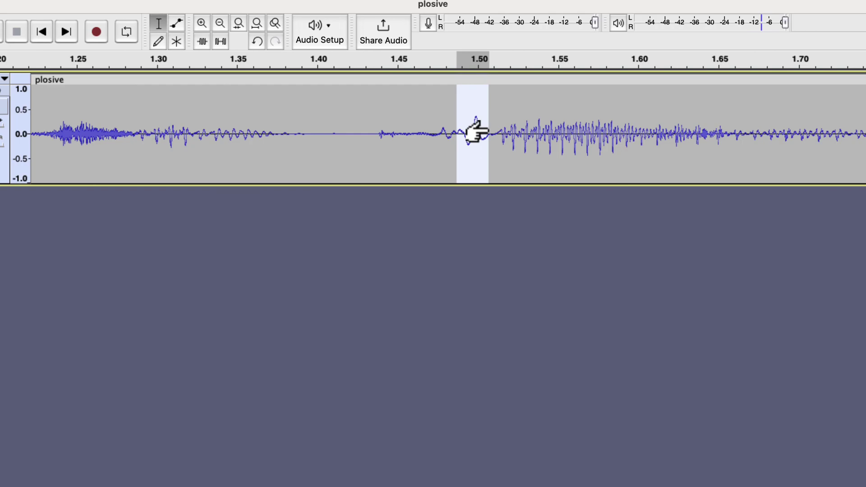
Zoom out twice and delete the selected plosive spike
click(221, 23)
click(221, 23)
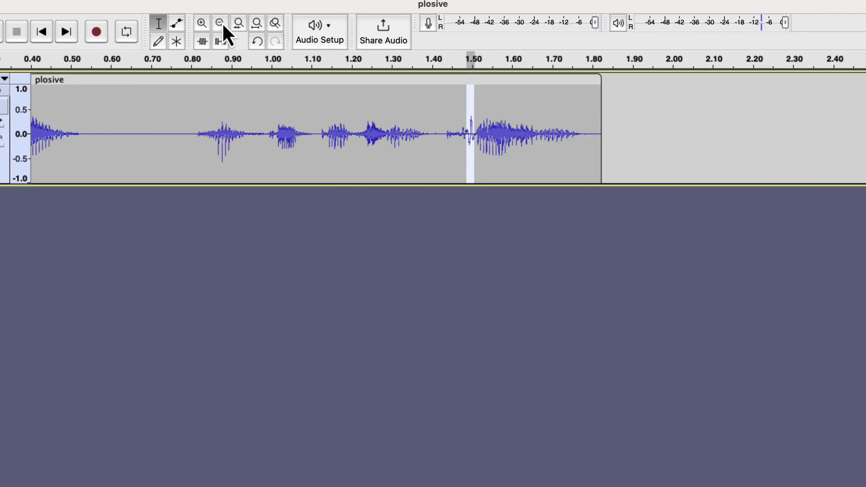
key(Delete)
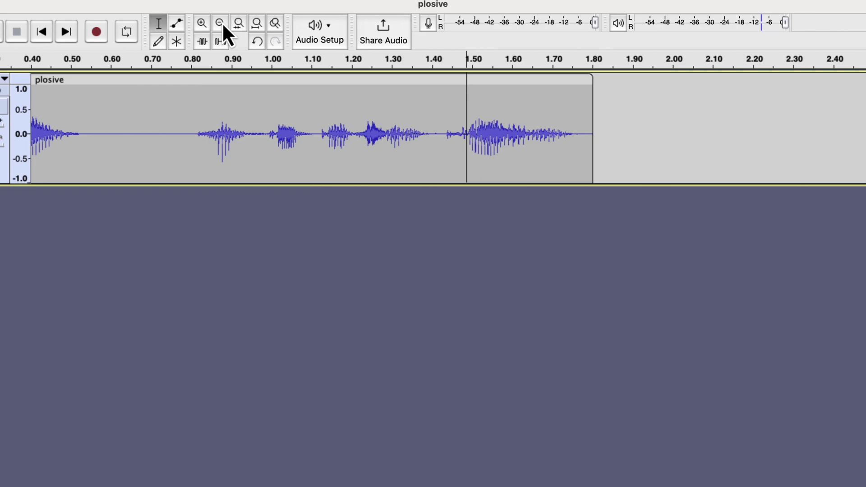
Play back the edited last word, then the clip from the start and after the first word
click(432, 107)
key(space)
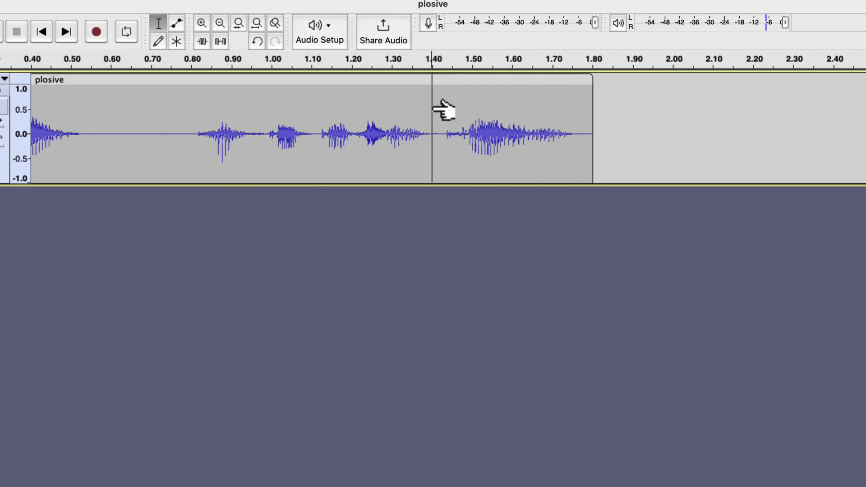
scroll(433, 108, down, 1)
scroll(444, 109, down, 2)
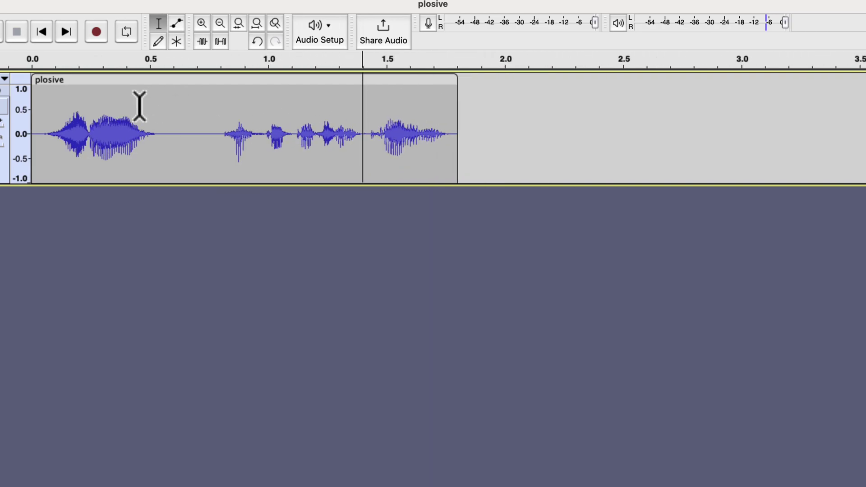
click(46, 107)
key(space)
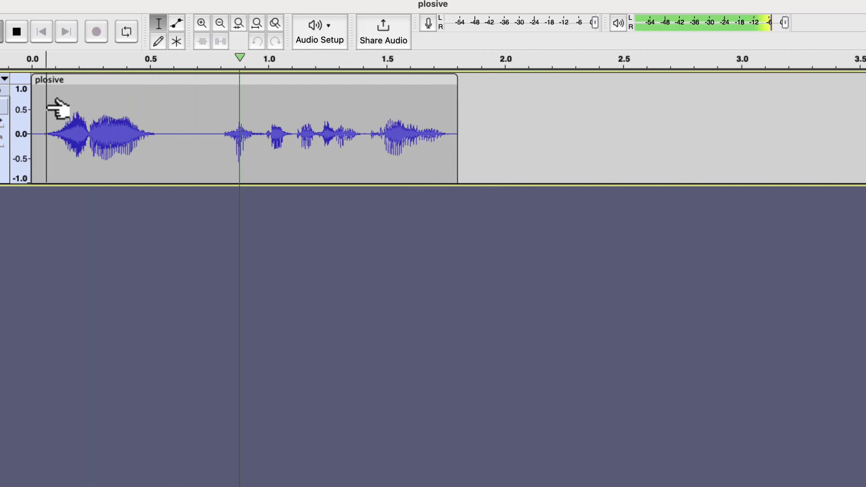
click(176, 135)
key(space)
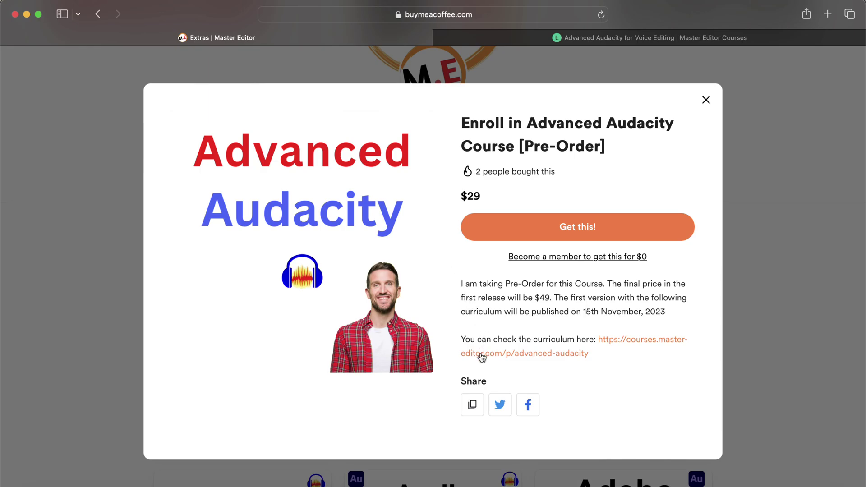
Open the curriculum page, expand the full lesson list, and scroll down to the loudness lessons
click(558, 354)
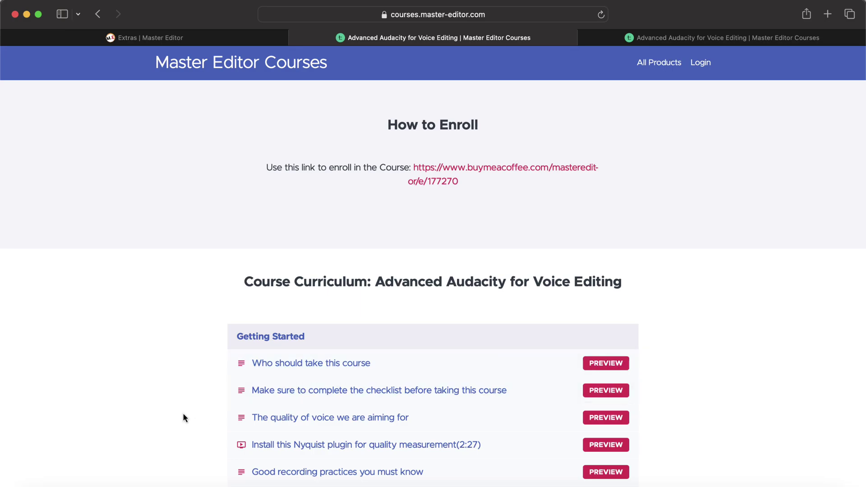
scroll(183, 415, down, 5)
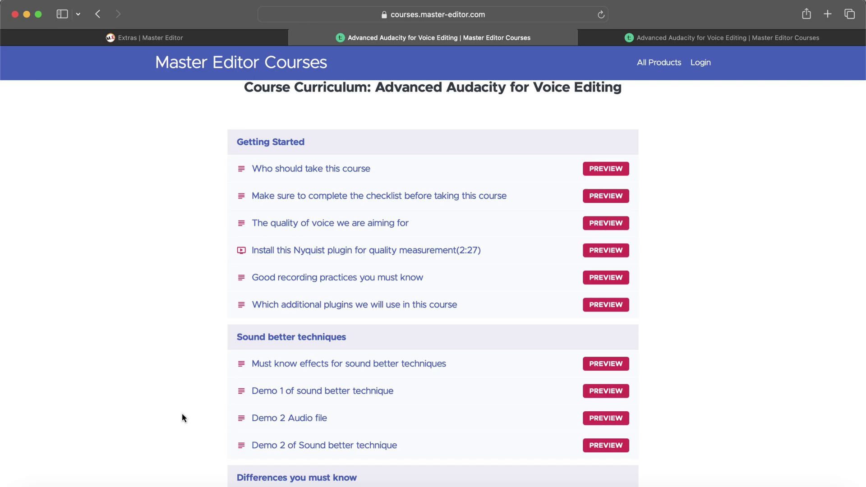
scroll(182, 414, down, 3)
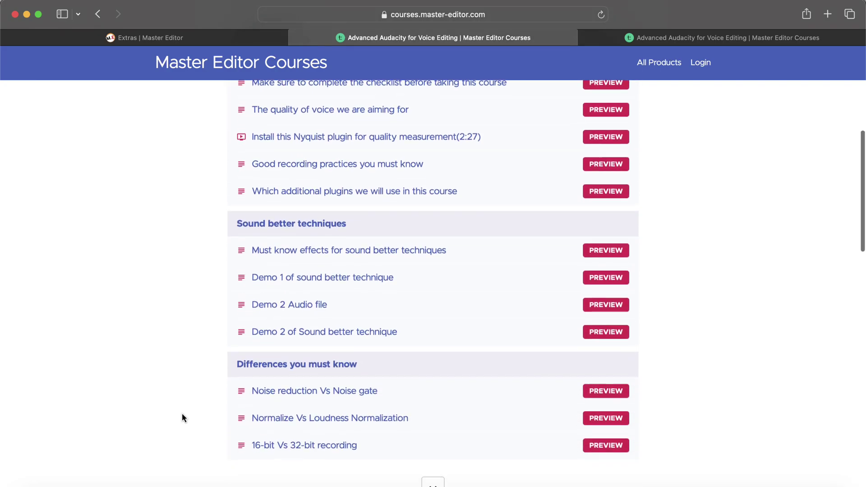
scroll(183, 417, down, 2)
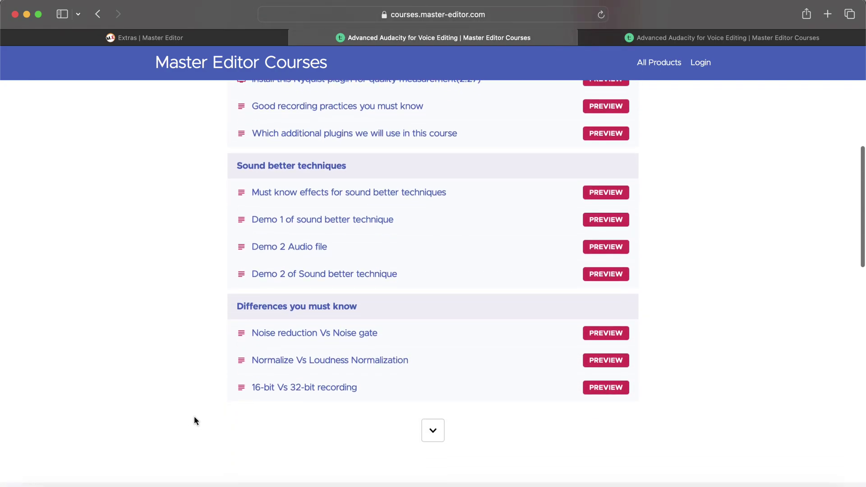
click(432, 430)
scroll(423, 431, down, 5)
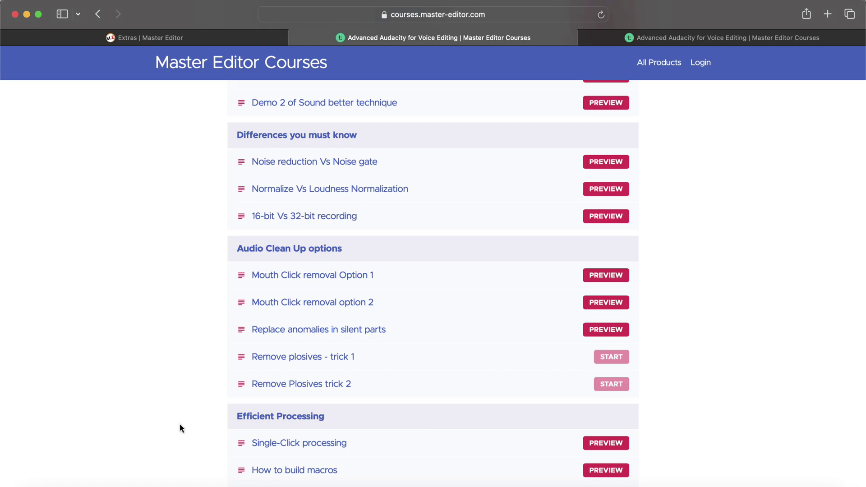
scroll(179, 424, down, 5)
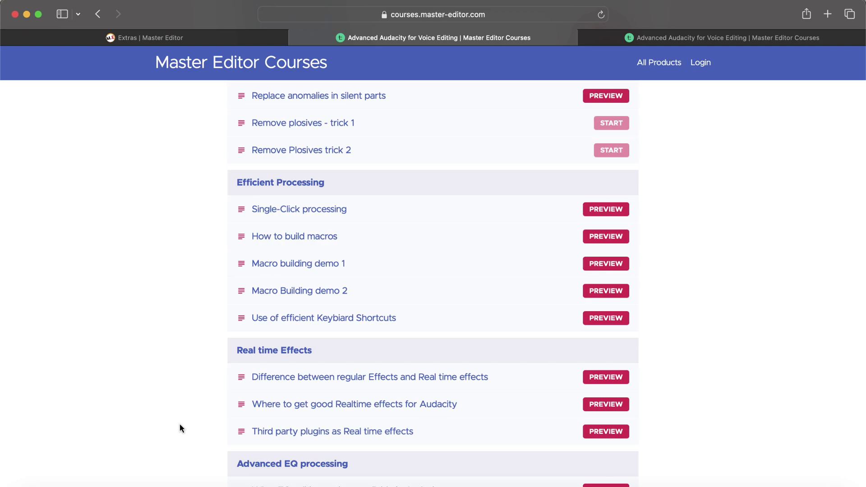
scroll(179, 424, down, 3)
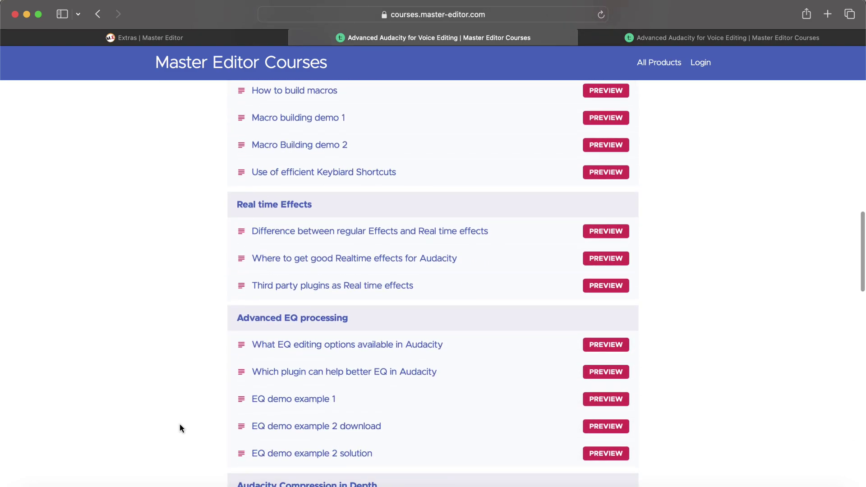
scroll(180, 424, down, 5)
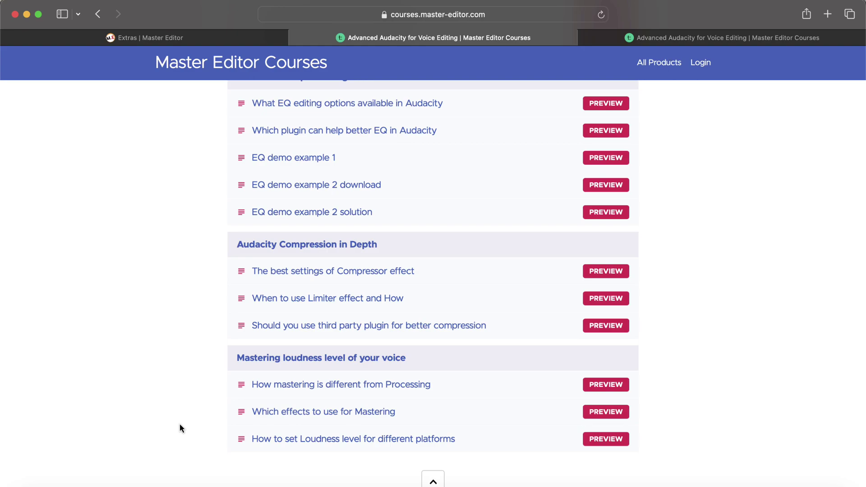
scroll(179, 426, down, 6)
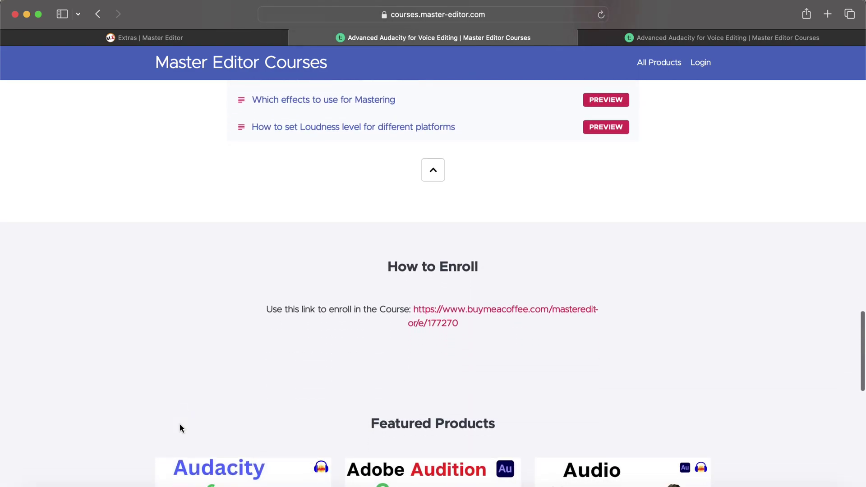